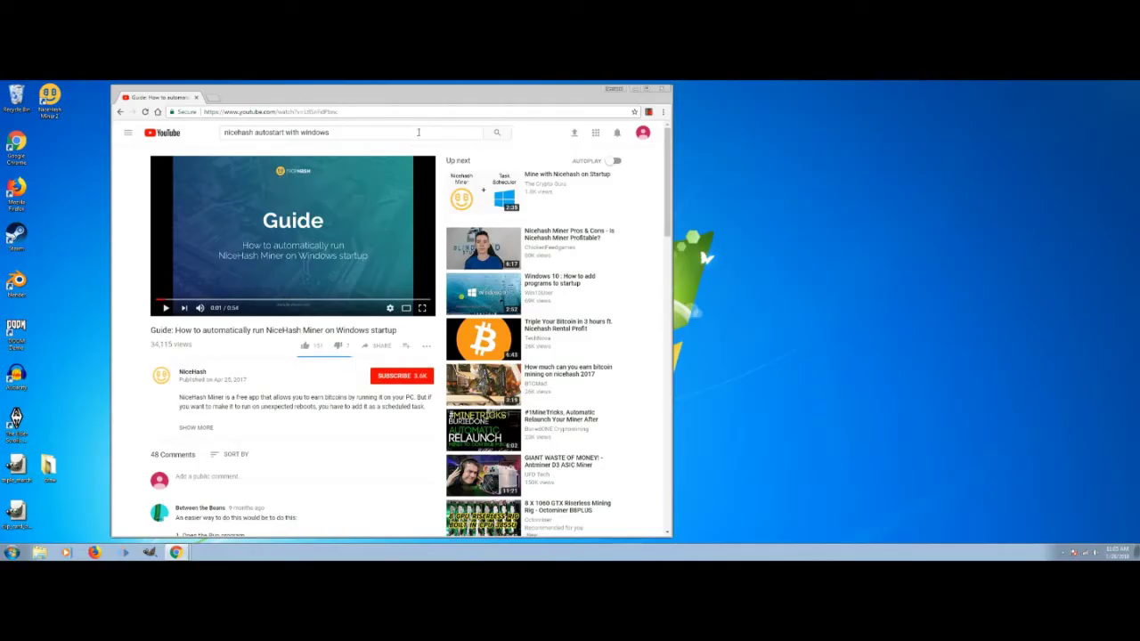
Scroll to the comments and expand the first comment's shell:startup recipe for NiceHash.
{"action": "left_click_drag", "start_coordinate": [430, 96], "coordinate": [443, 93]}
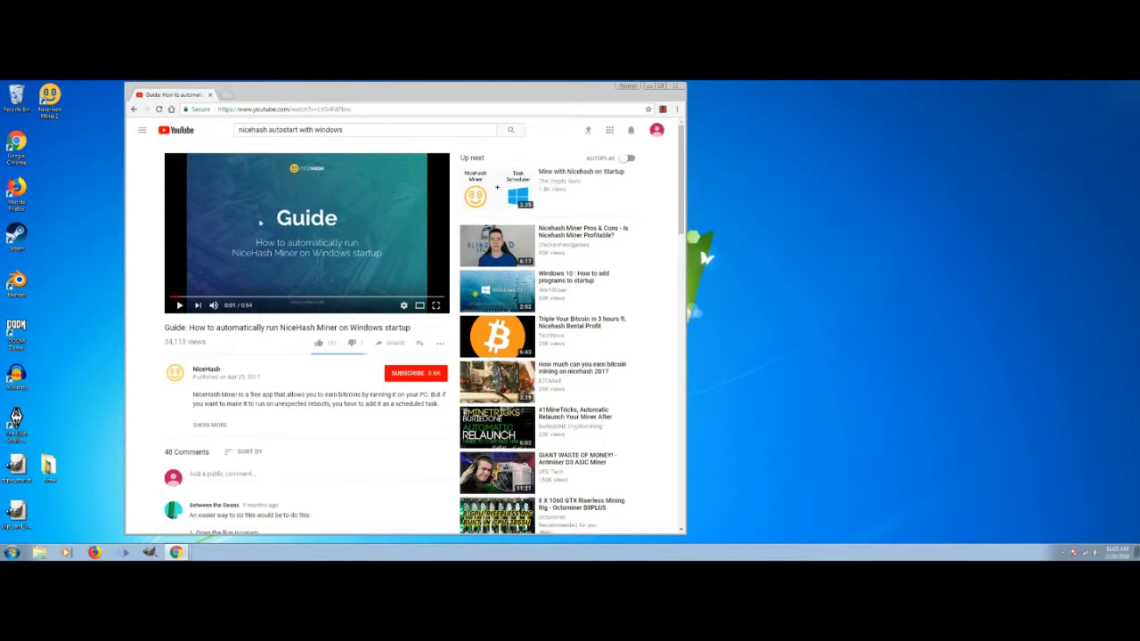
{"action": "scroll", "coordinate": [289, 258], "scroll_direction": "down", "scroll_amount": 4}
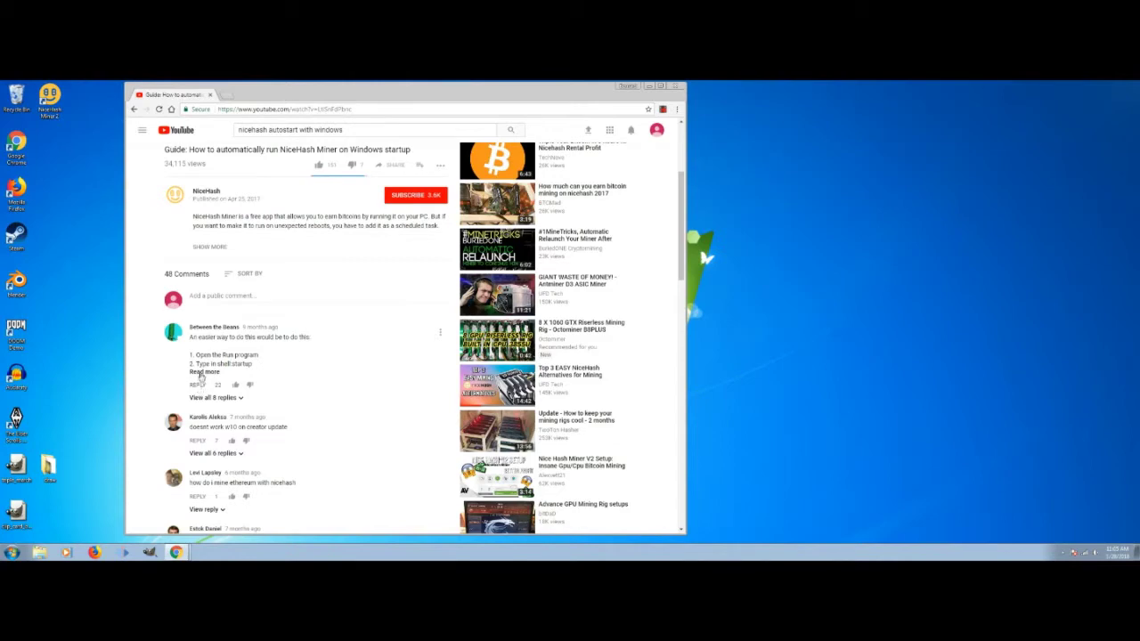
{"action": "left_click", "coordinate": [203, 372]}
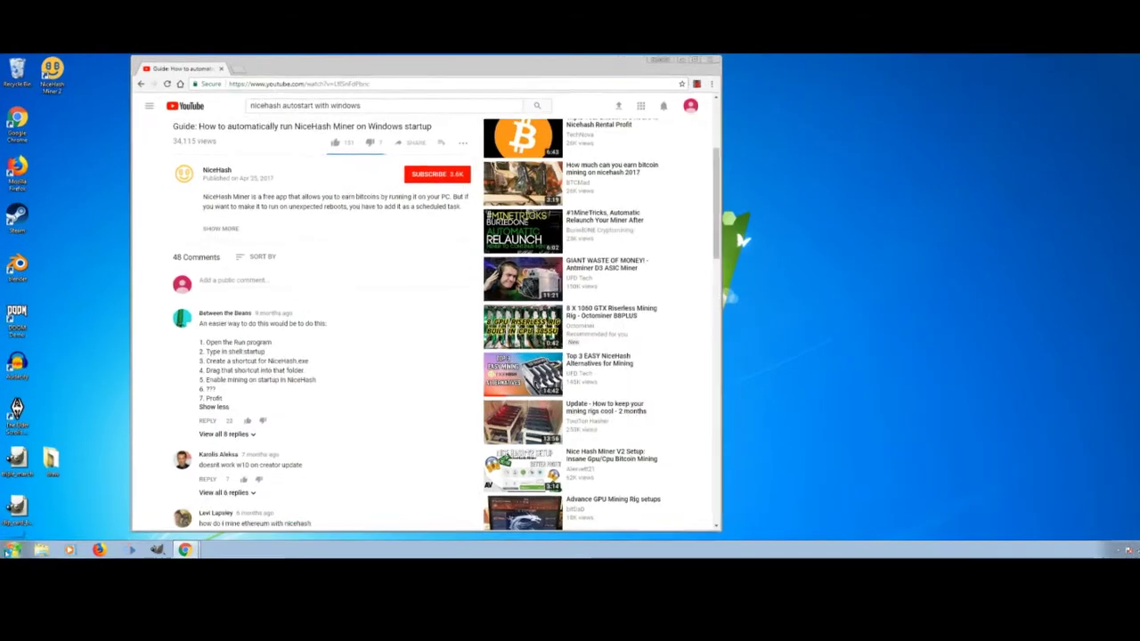
{"action": "left_click", "coordinate": [12, 552]}
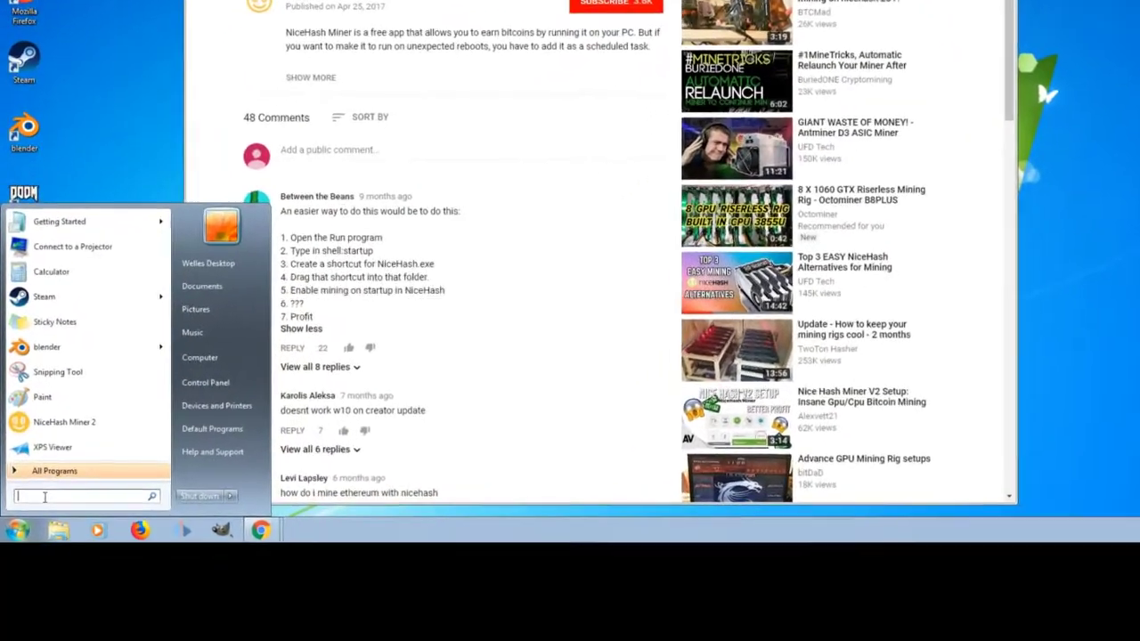
Open shell:startup, drop a NiceHash Miner 2 shortcut into it, and close the folder.
{"action": "type", "text": "shell:st"}
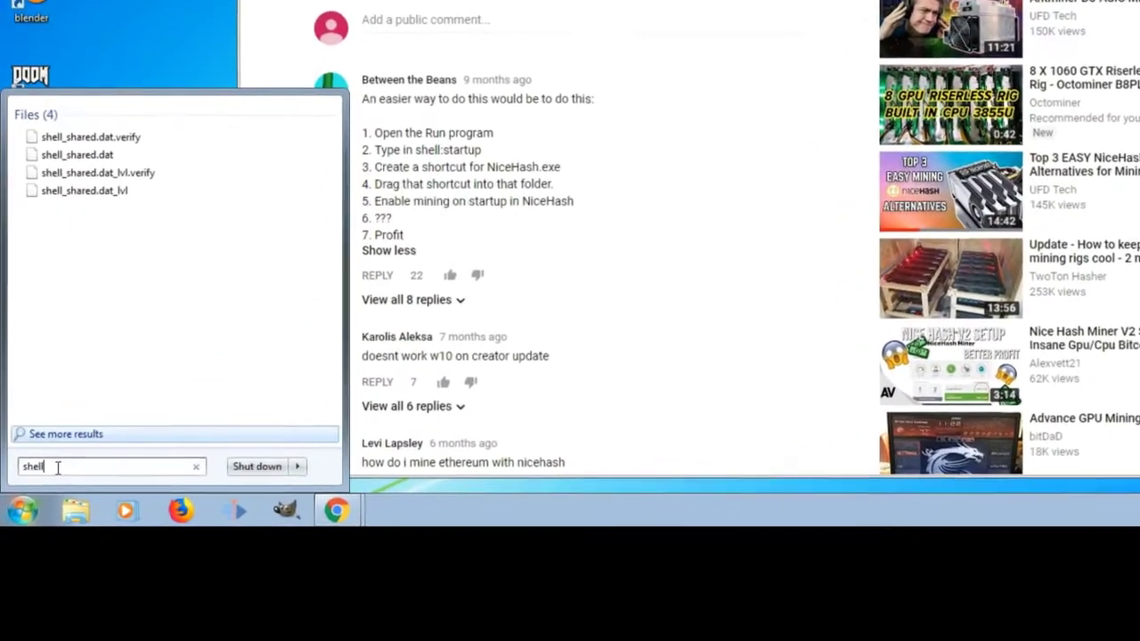
{"action": "type", "text": "artup"}
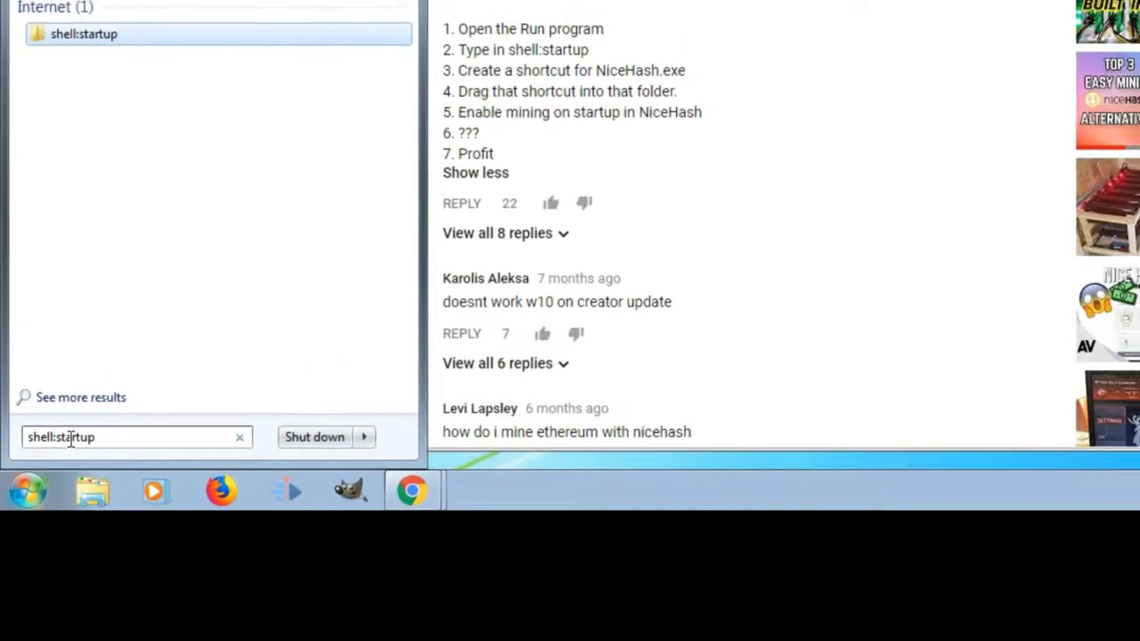
{"action": "key", "text": "Return"}
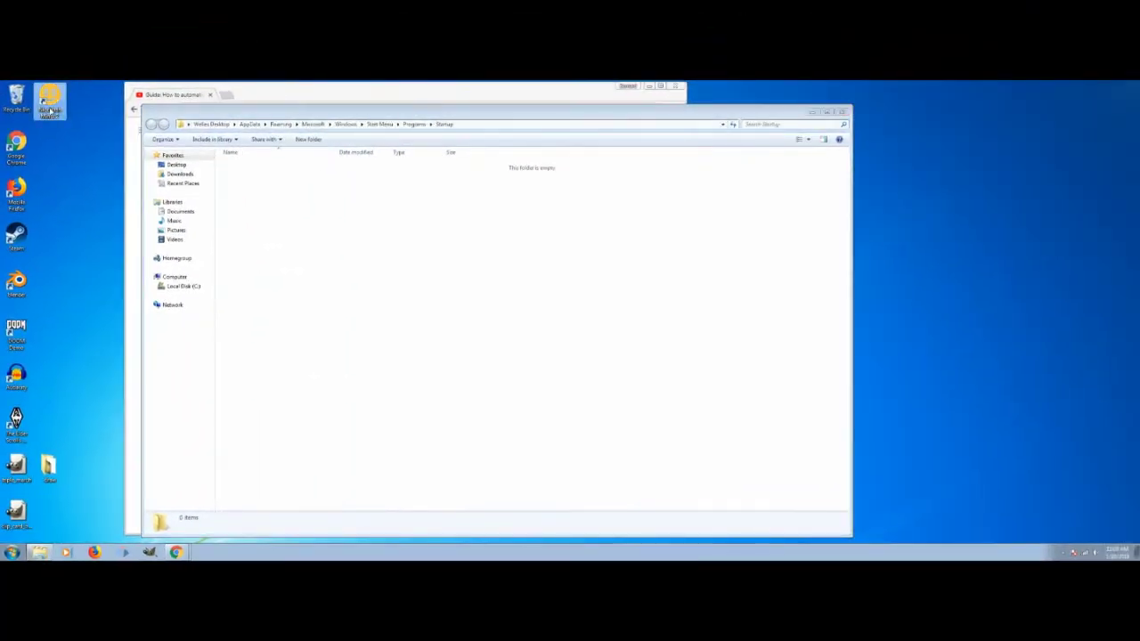
{"action": "right_click", "coordinate": [56, 49]}
{"action": "left_click", "coordinate": [91, 228]}
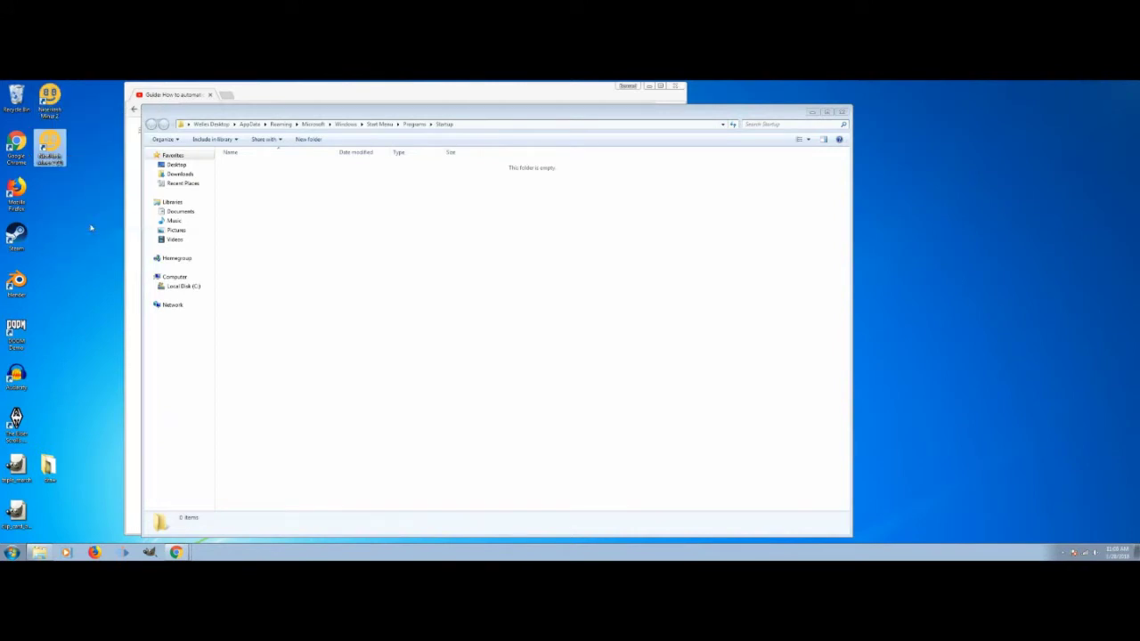
{"action": "left_click_drag", "start_coordinate": [57, 149], "coordinate": [348, 243]}
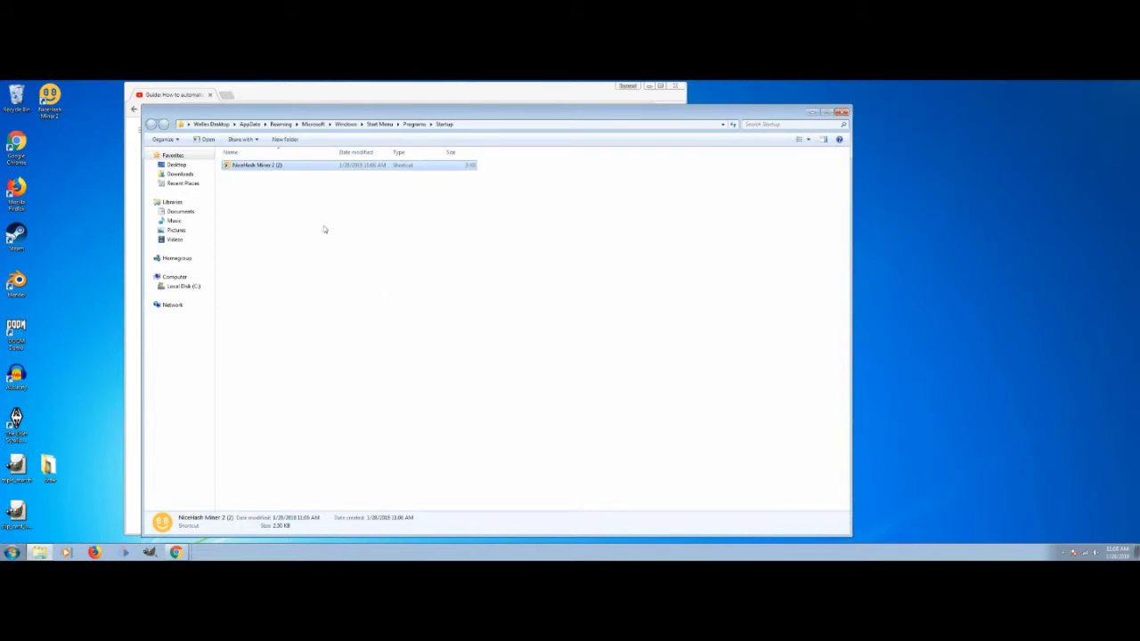
{"action": "left_click", "coordinate": [842, 113]}
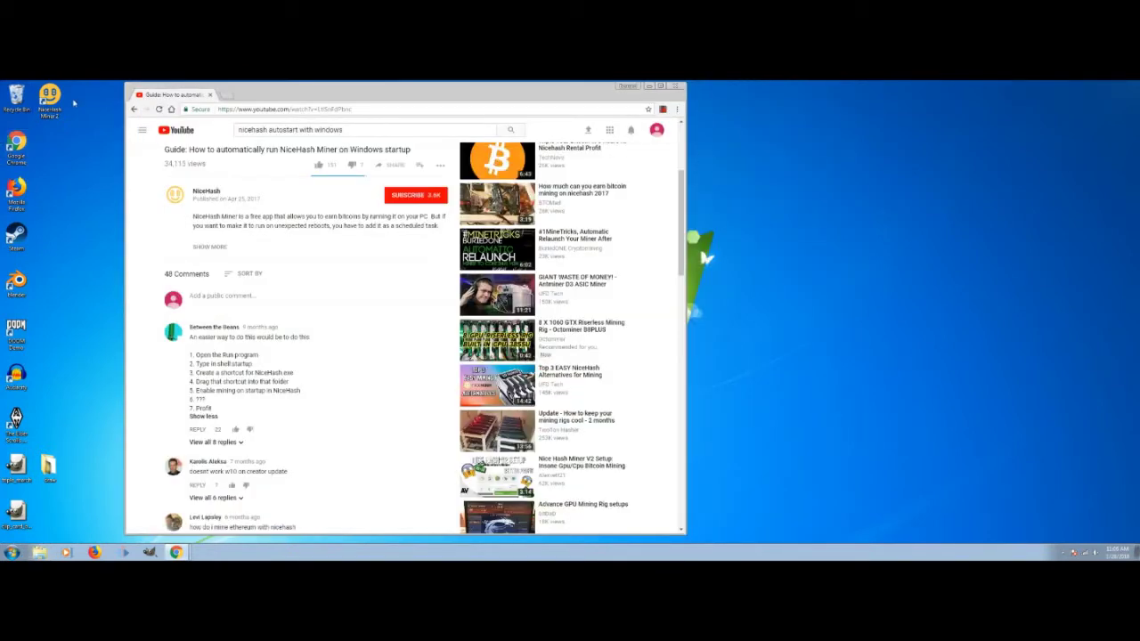
Turn on Autostart mining under Configure > Mining, then close NiceHash Miner and the Excavator console.
{"action": "left_click", "coordinate": [62, 101]}
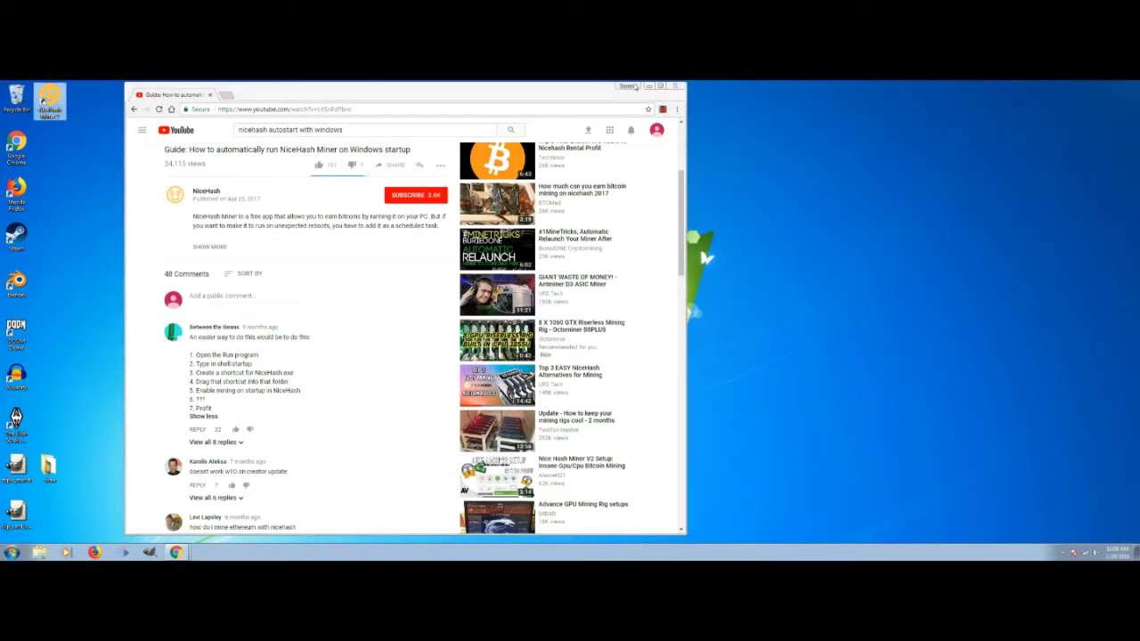
{"action": "left_click", "coordinate": [649, 86]}
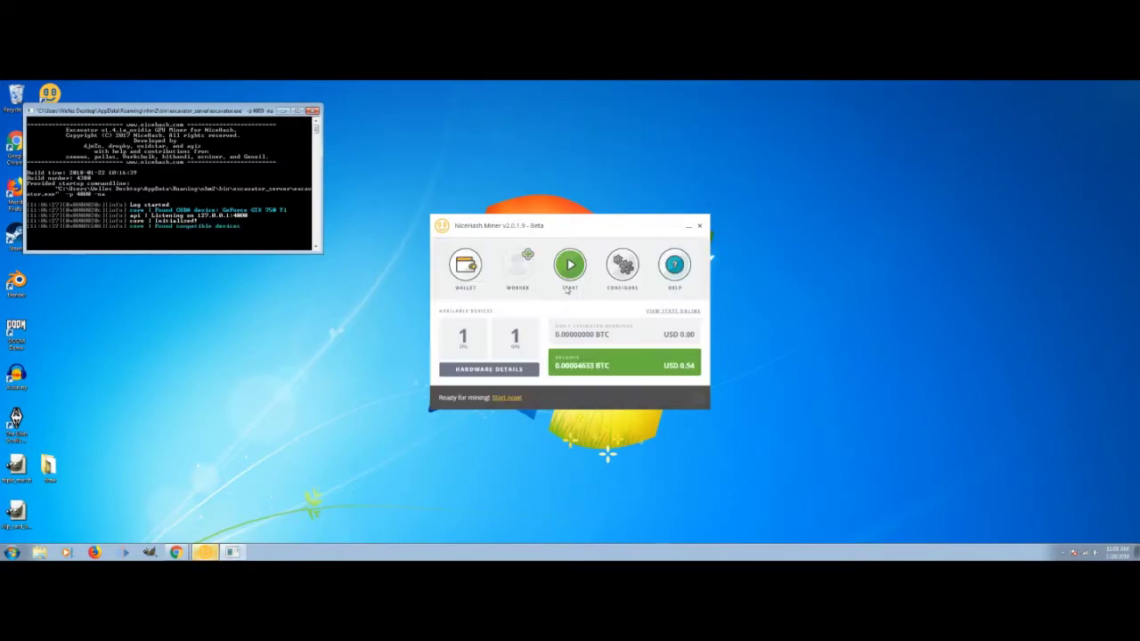
{"action": "left_click", "coordinate": [624, 265]}
{"action": "left_click", "coordinate": [459, 280]}
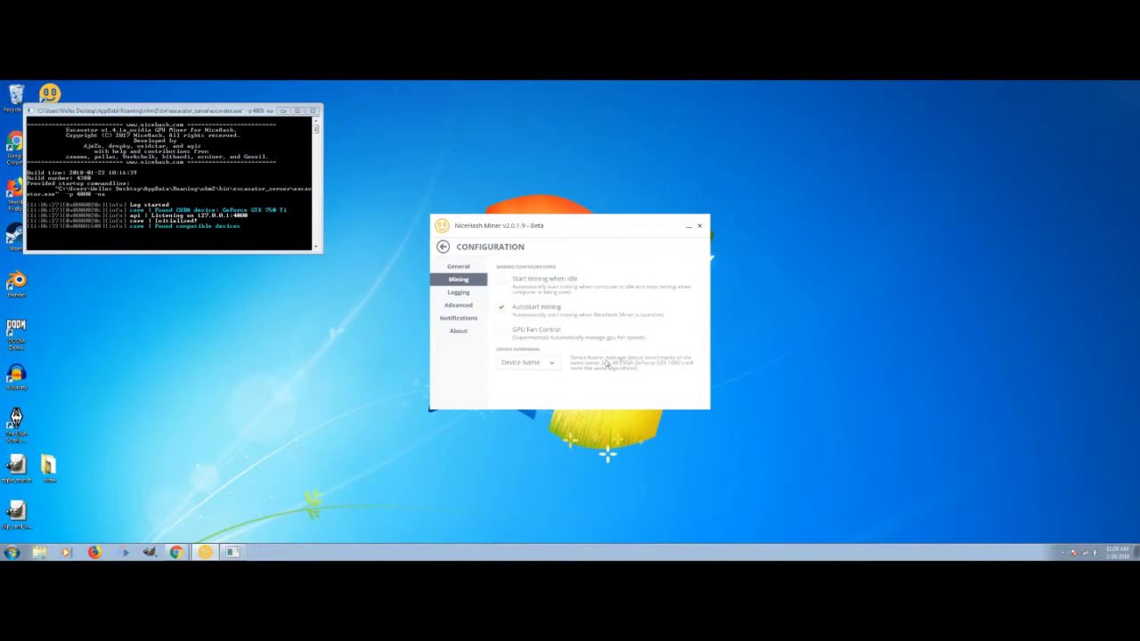
{"action": "left_click", "coordinate": [701, 230]}
{"action": "left_click", "coordinate": [313, 110]}
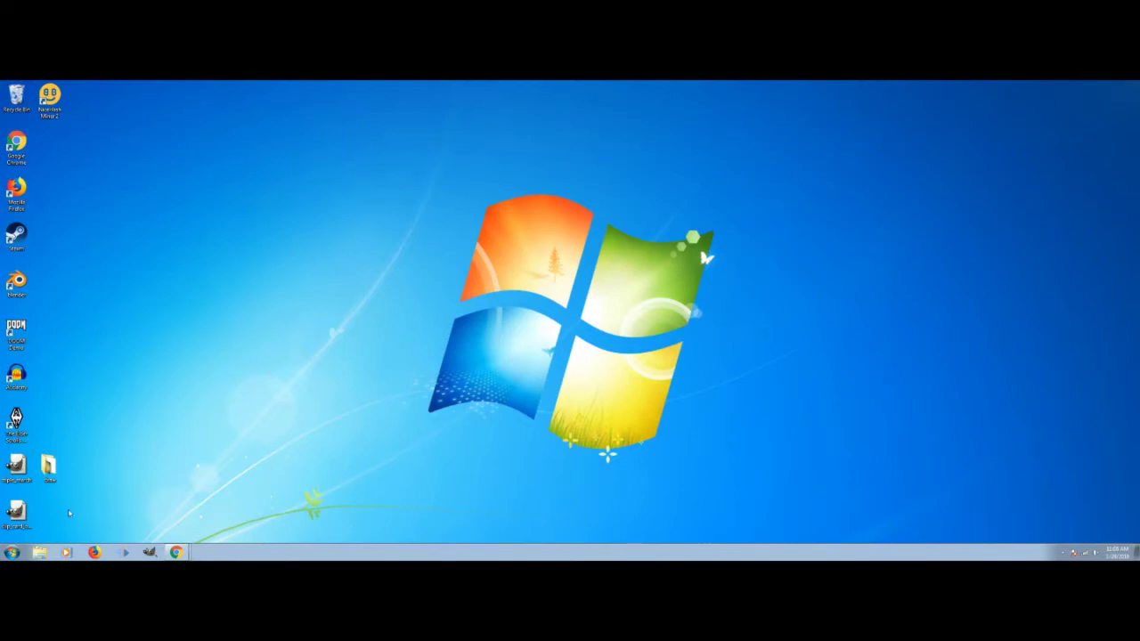
Search the Start menu for 'task' and launch Task Scheduler.
{"action": "left_click", "coordinate": [12, 552]}
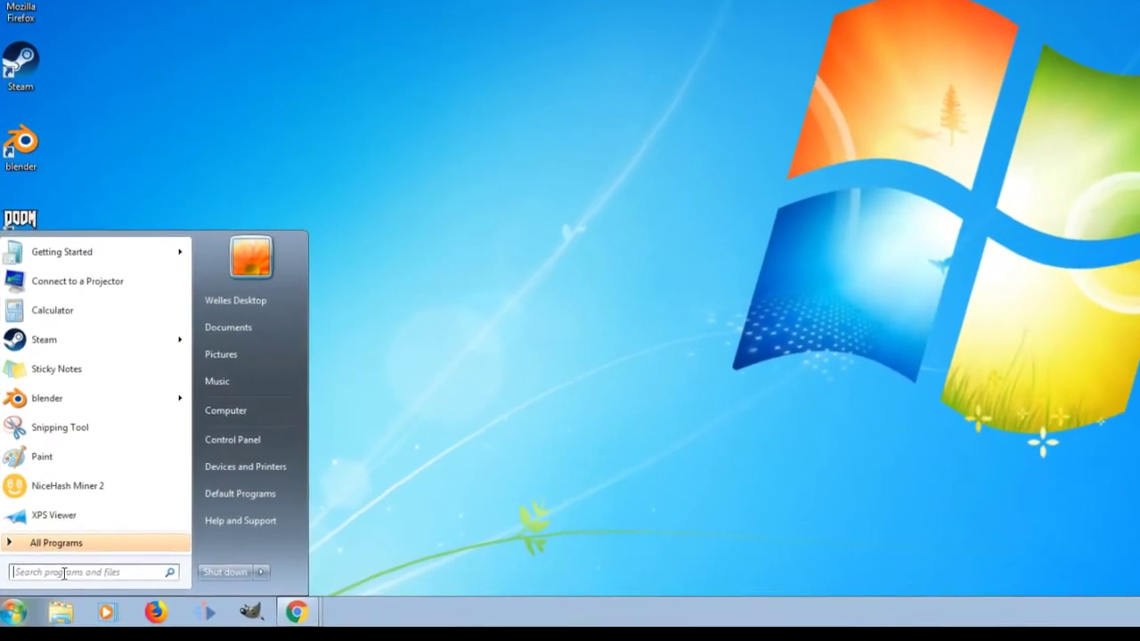
{"action": "type", "text": "task"}
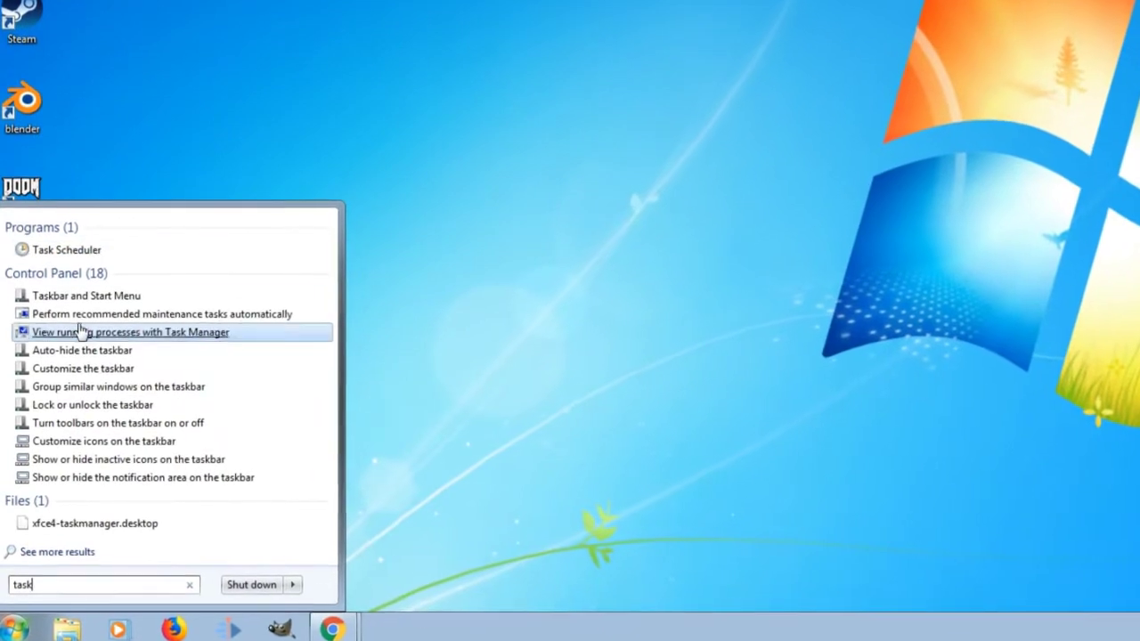
{"action": "left_click", "coordinate": [67, 250]}
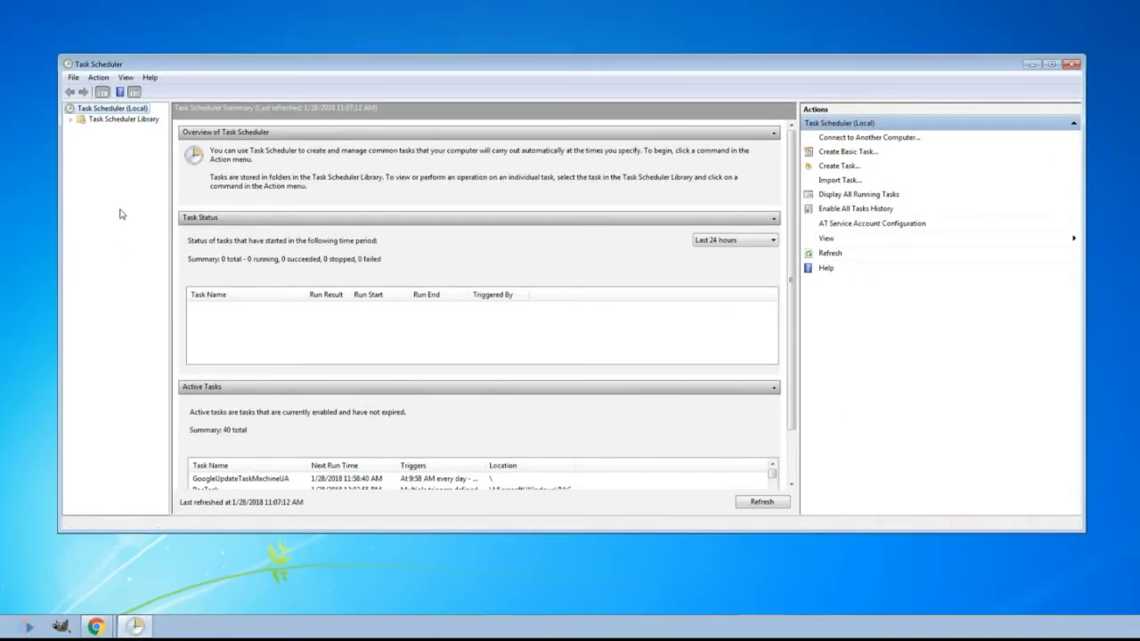
Delete the 'restart 1' task from the Task Scheduler Library and confirm.
{"action": "left_click", "coordinate": [123, 120]}
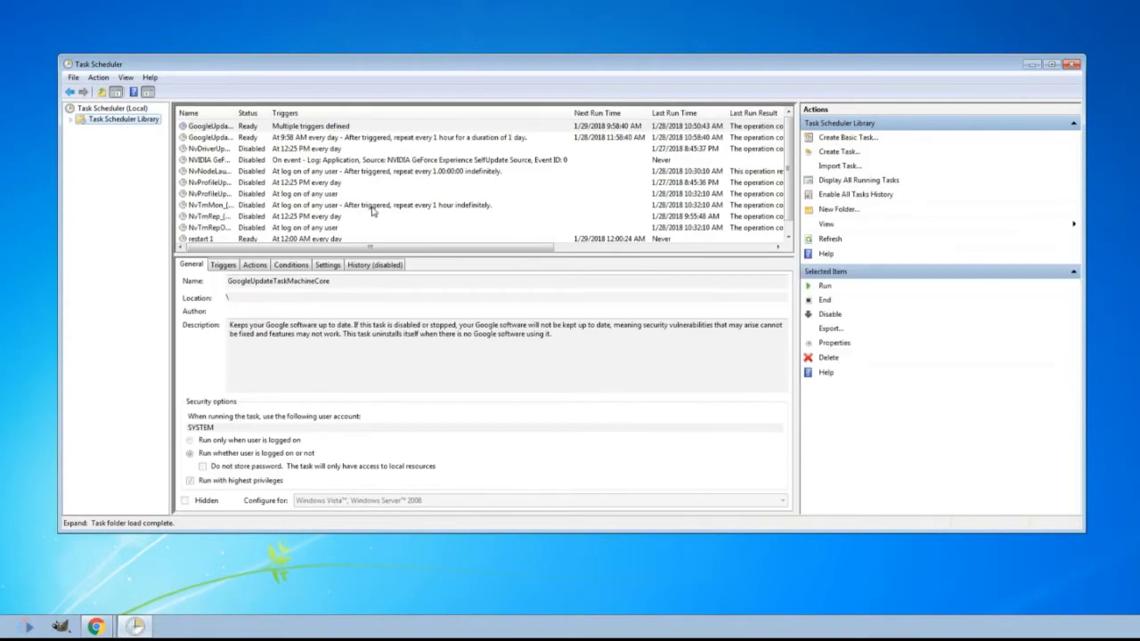
{"action": "left_click", "coordinate": [317, 239]}
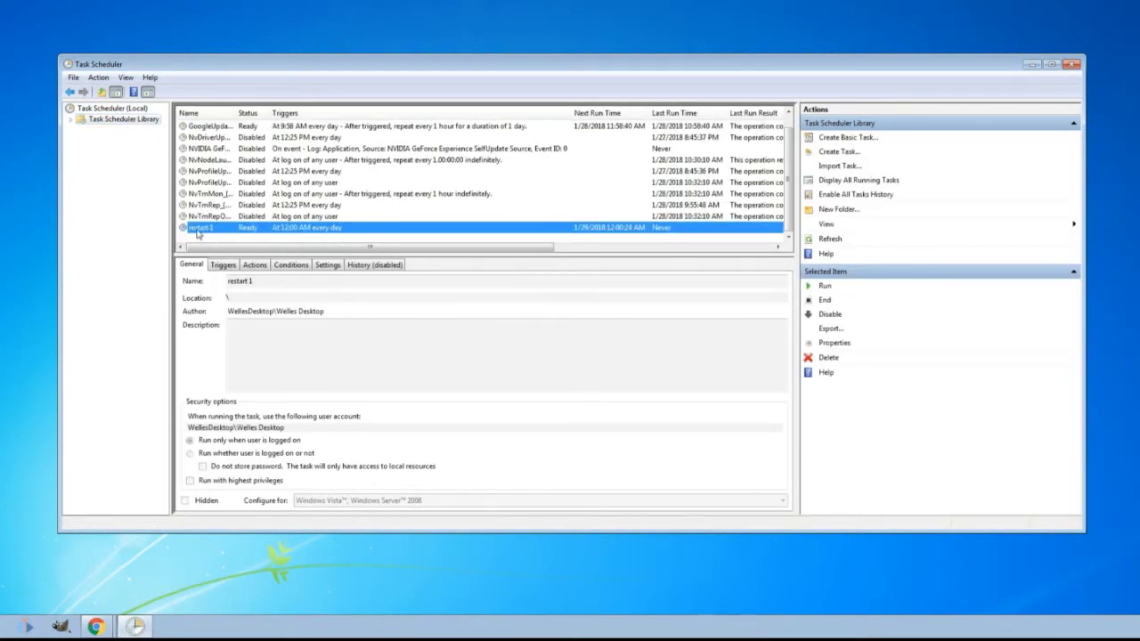
{"action": "right_click", "coordinate": [236, 233]}
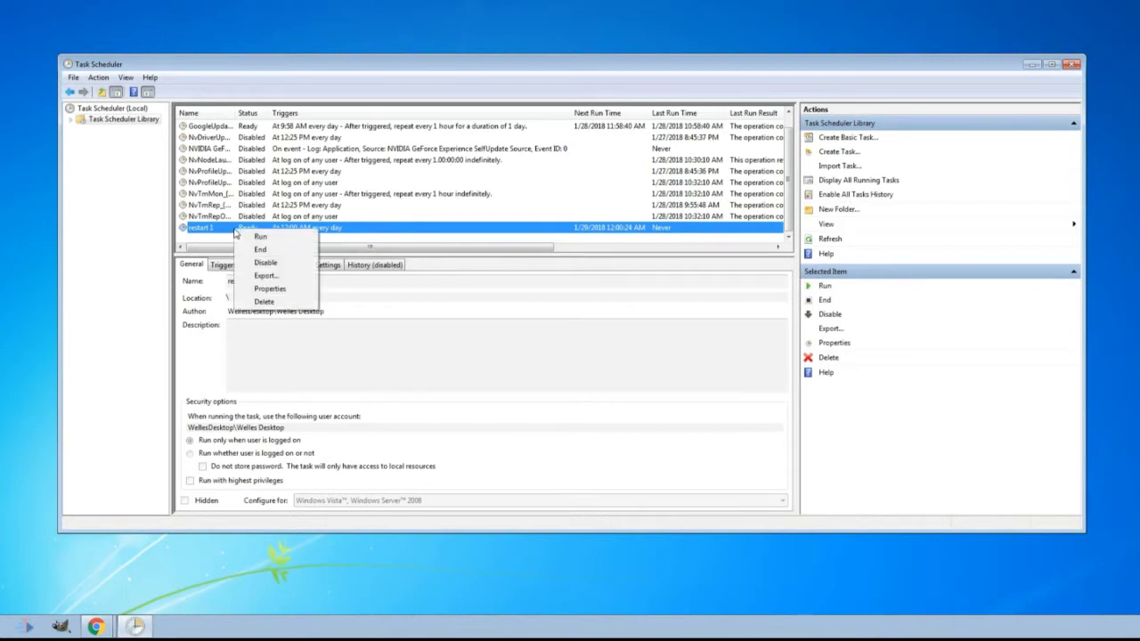
{"action": "left_click", "coordinate": [276, 303]}
{"action": "left_click", "coordinate": [620, 355]}
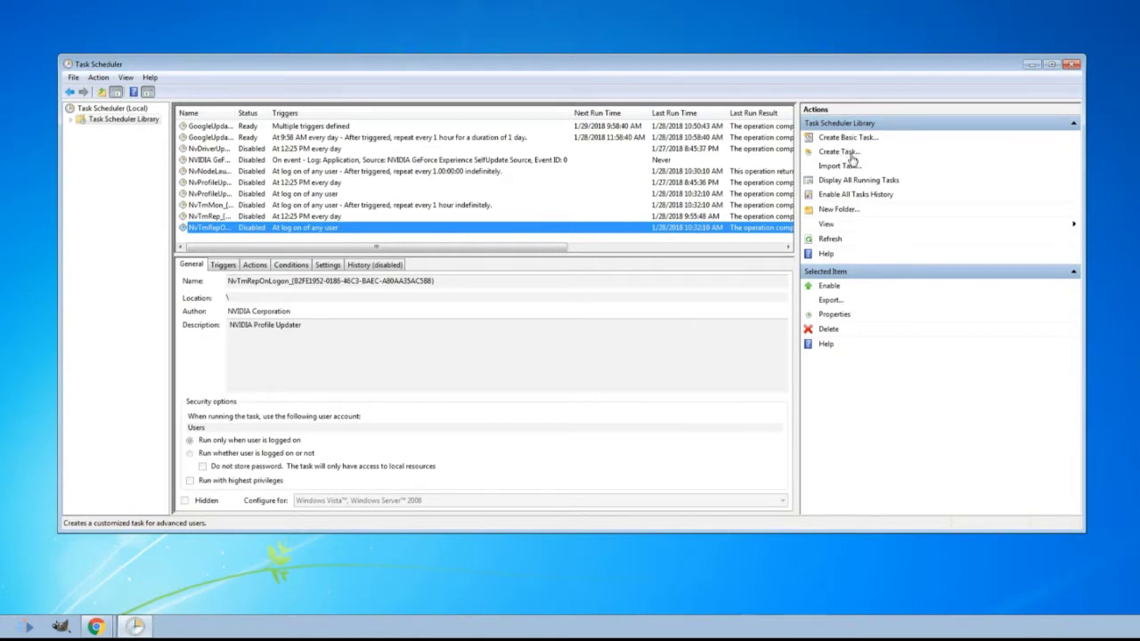
Create a new task with a Daily trigger at 12:00 AM, then view its Actions page.
{"action": "left_click", "coordinate": [842, 152]}
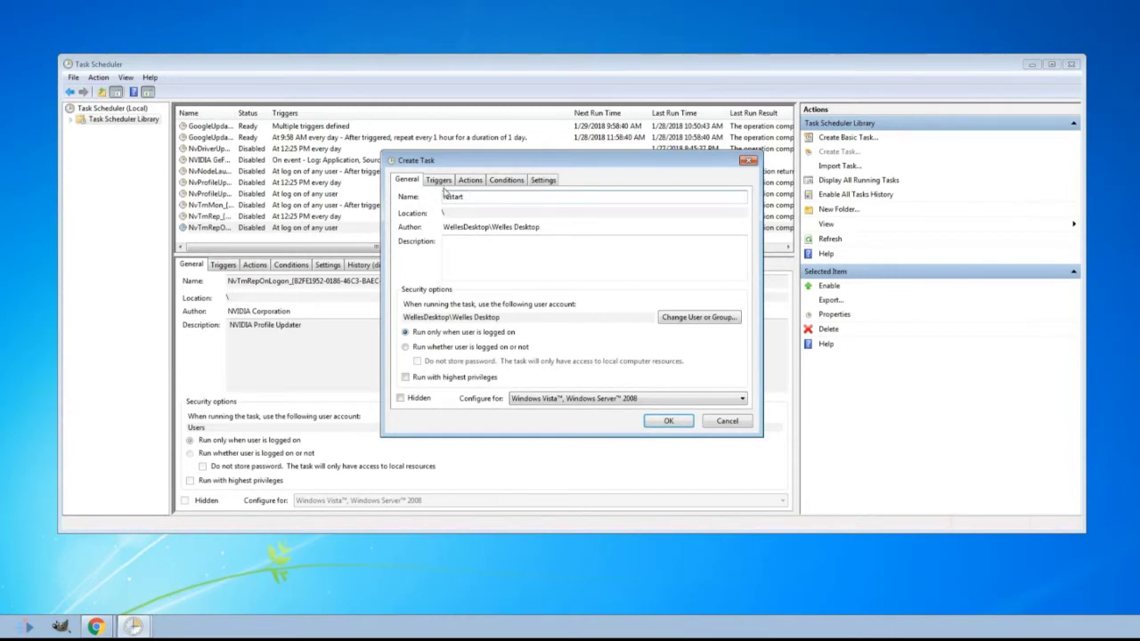
{"action": "left_click", "coordinate": [439, 180]}
{"action": "left_click", "coordinate": [421, 394]}
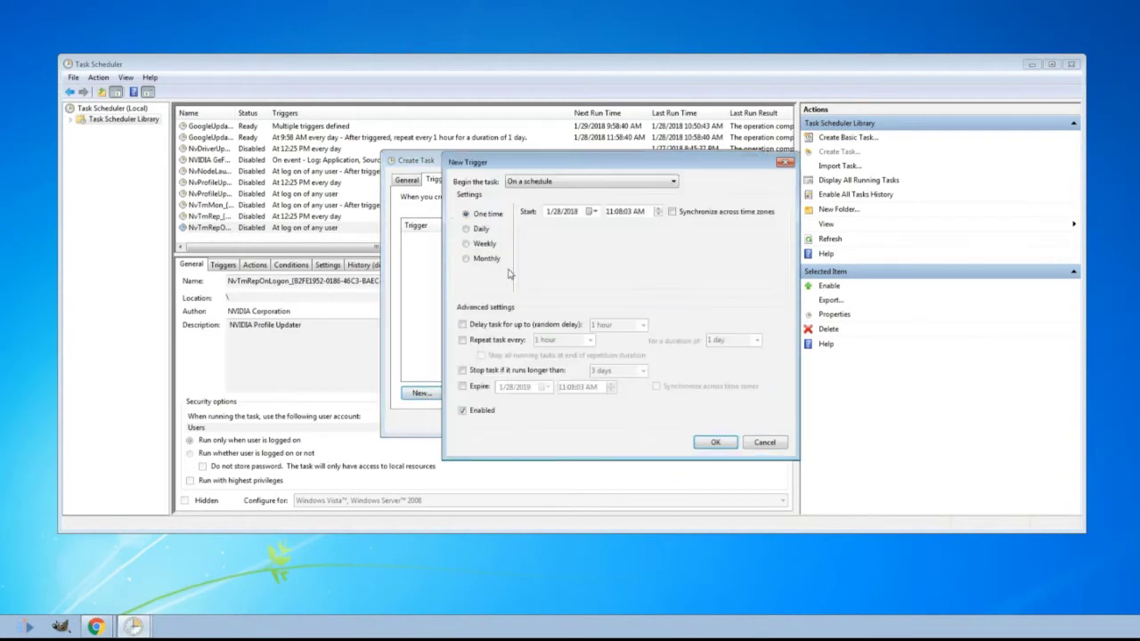
{"action": "left_click", "coordinate": [474, 230]}
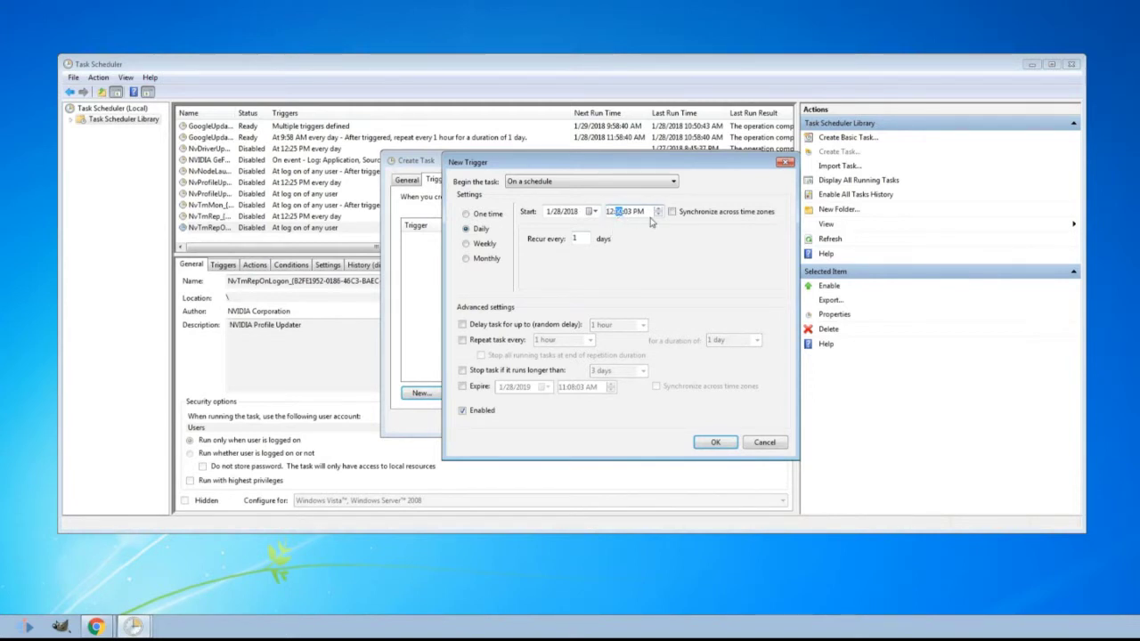
{"action": "left_click", "coordinate": [643, 217]}
{"action": "left_click", "coordinate": [715, 442]}
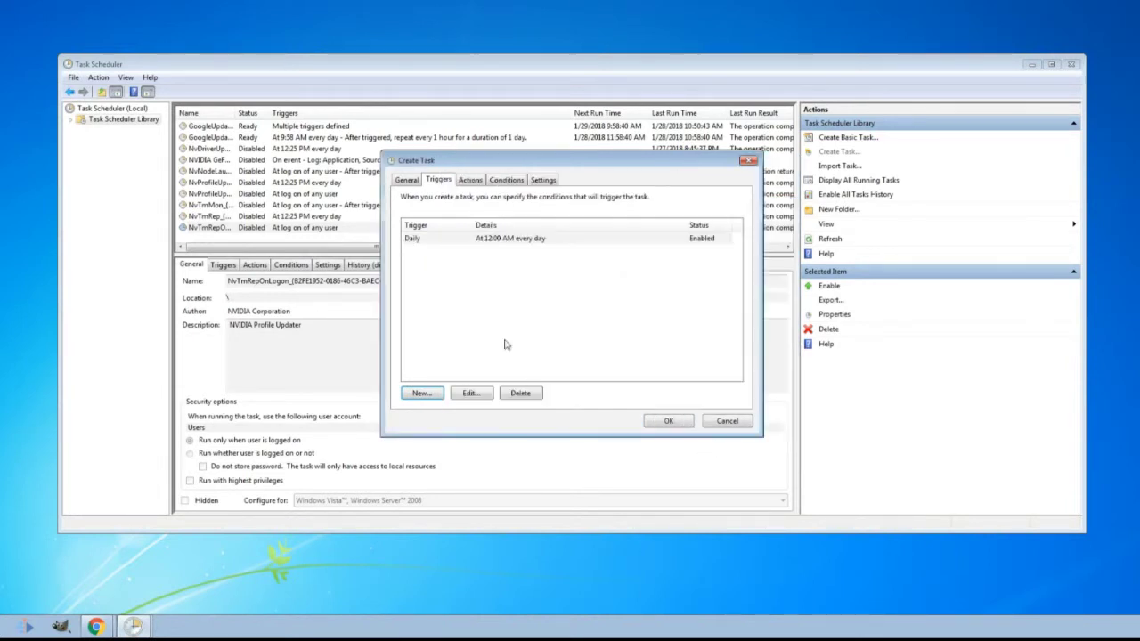
{"action": "left_click", "coordinate": [471, 181]}
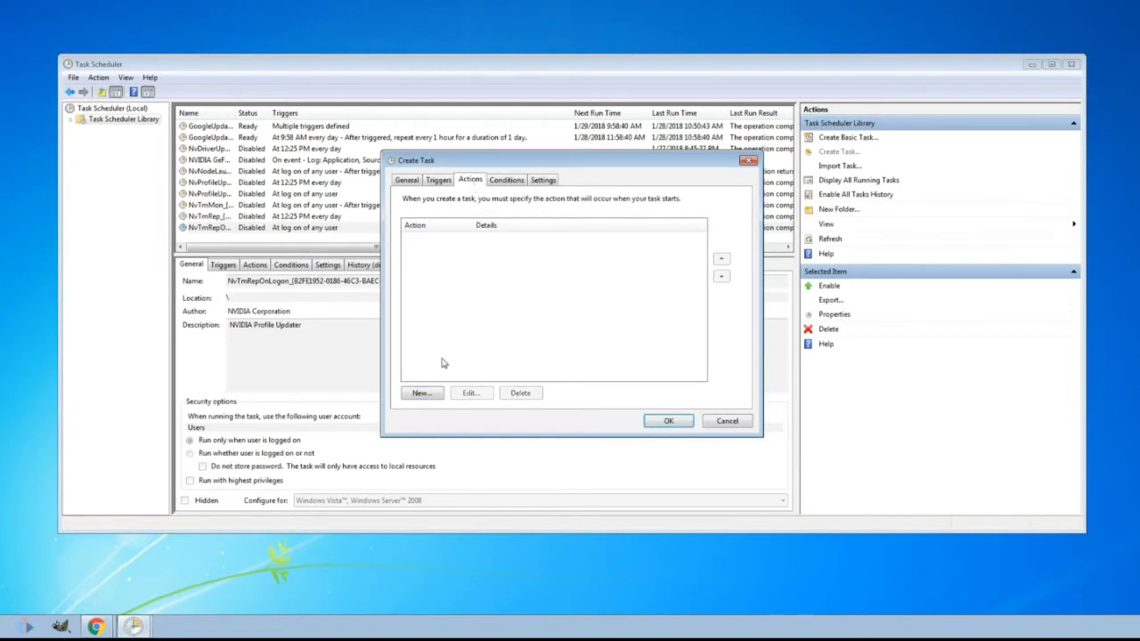
Add a Start a program action using C:\Windows\System32\shutdown.exe, found by searching 'shutdown'.
{"action": "left_click", "coordinate": [422, 394]}
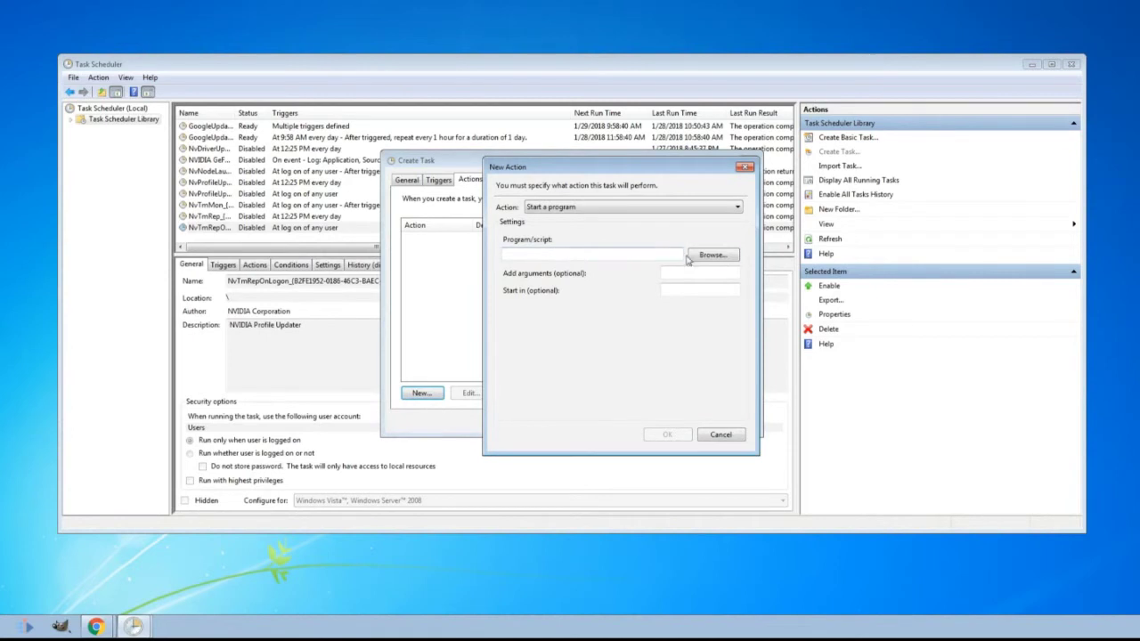
{"action": "left_click", "coordinate": [717, 256]}
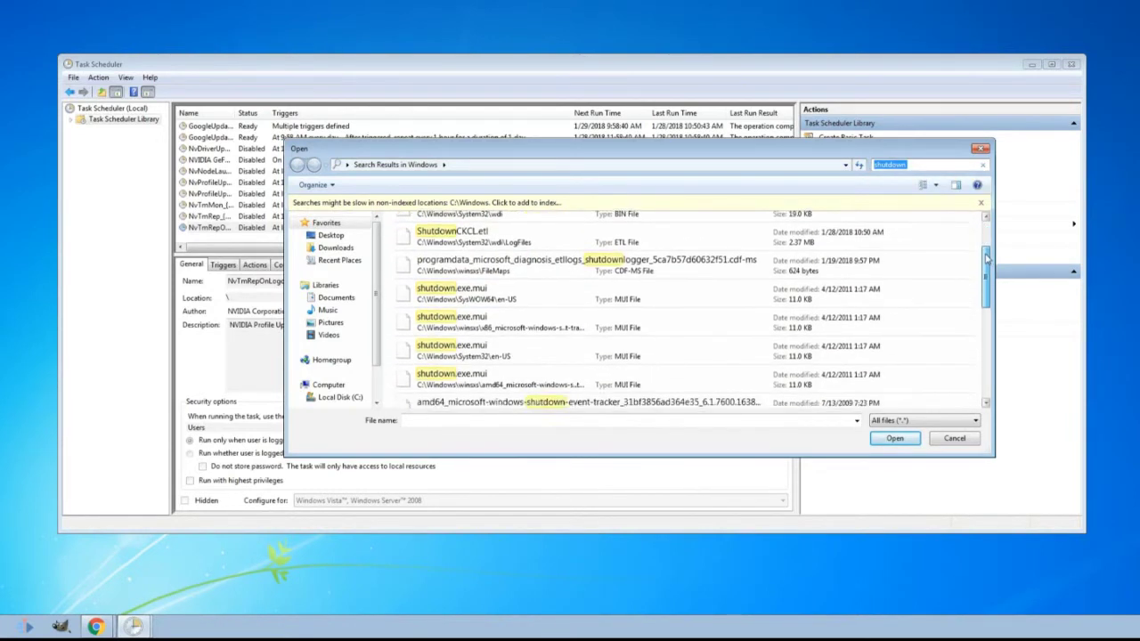
{"action": "left_click", "coordinate": [927, 166]}
{"action": "key", "text": "ctrl+a"}
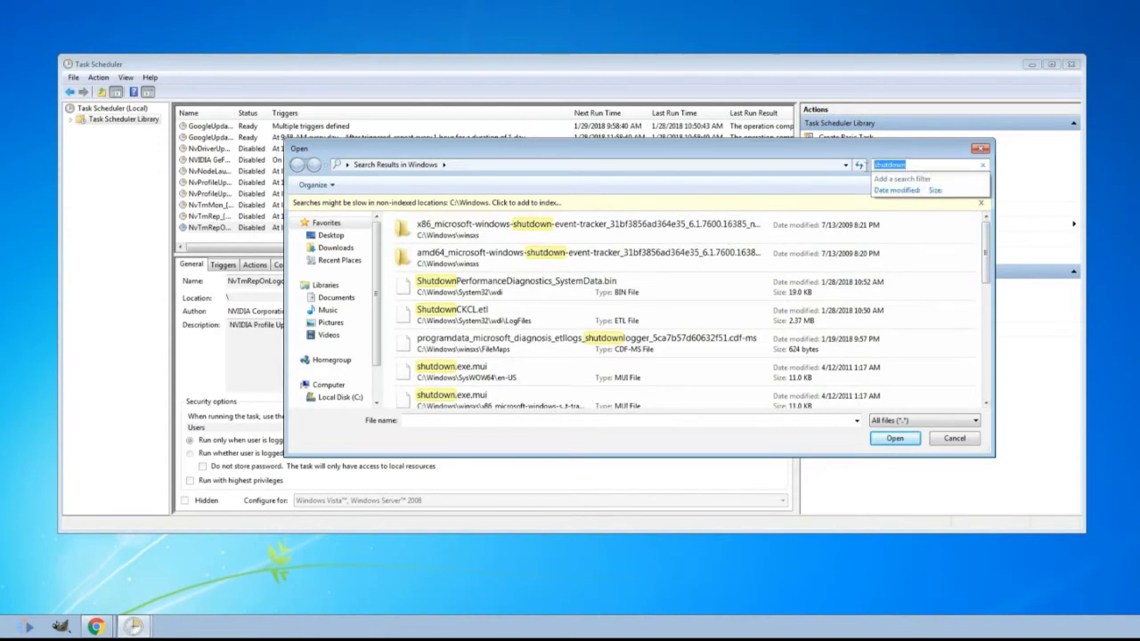
{"action": "key", "text": "BackSpace"}
{"action": "left_click", "coordinate": [844, 151]}
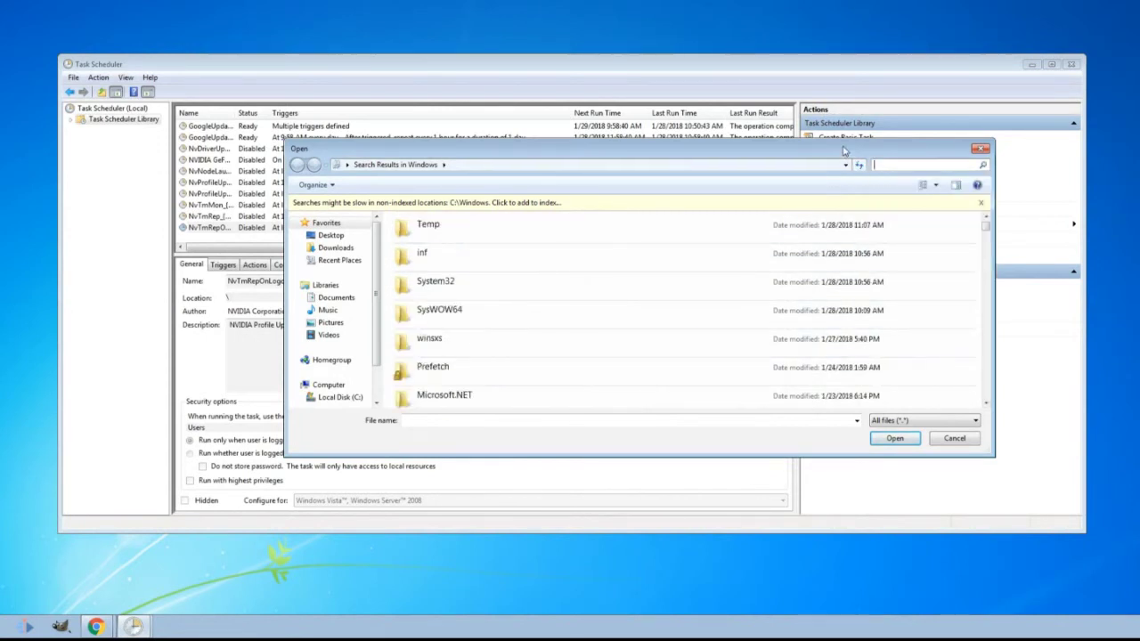
{"action": "left_click", "coordinate": [883, 166]}
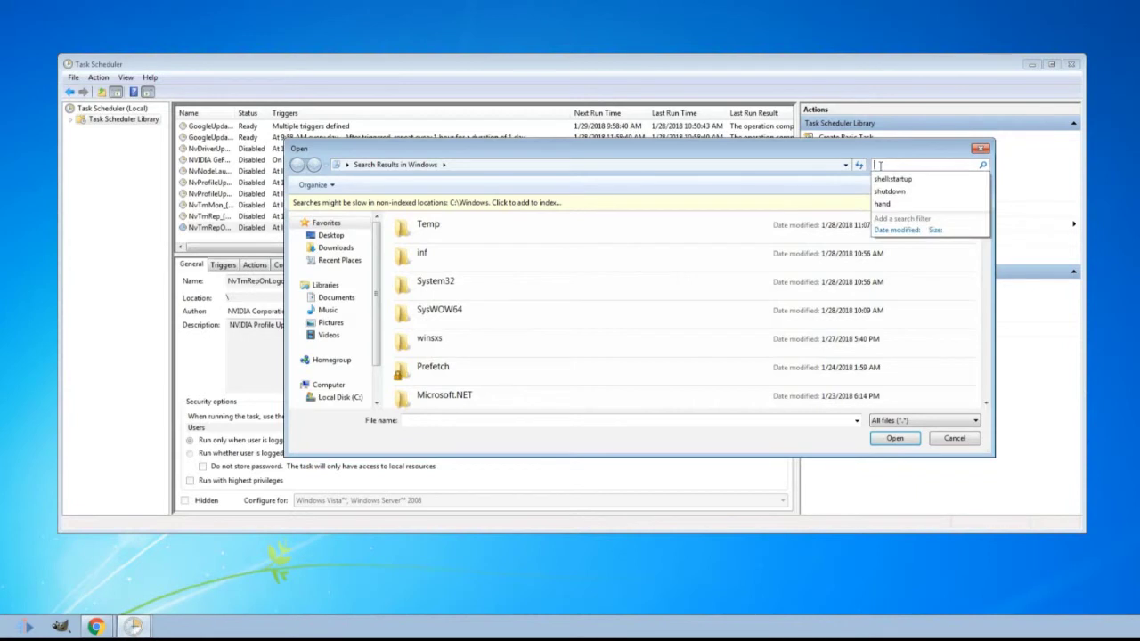
{"action": "type", "text": "shut"}
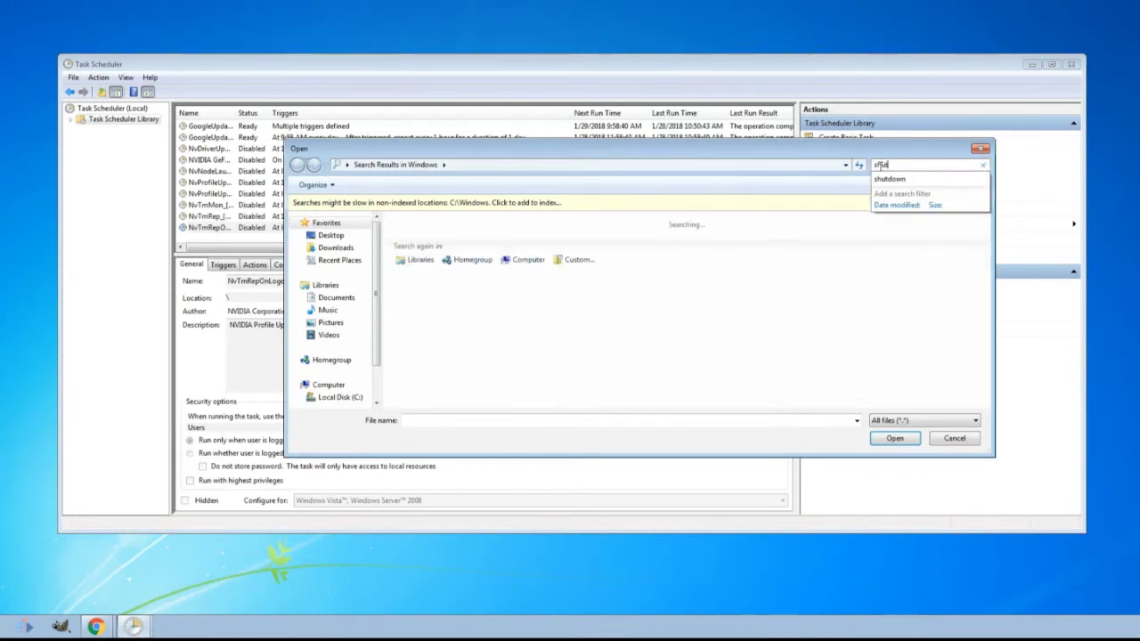
{"action": "type", "text": "down"}
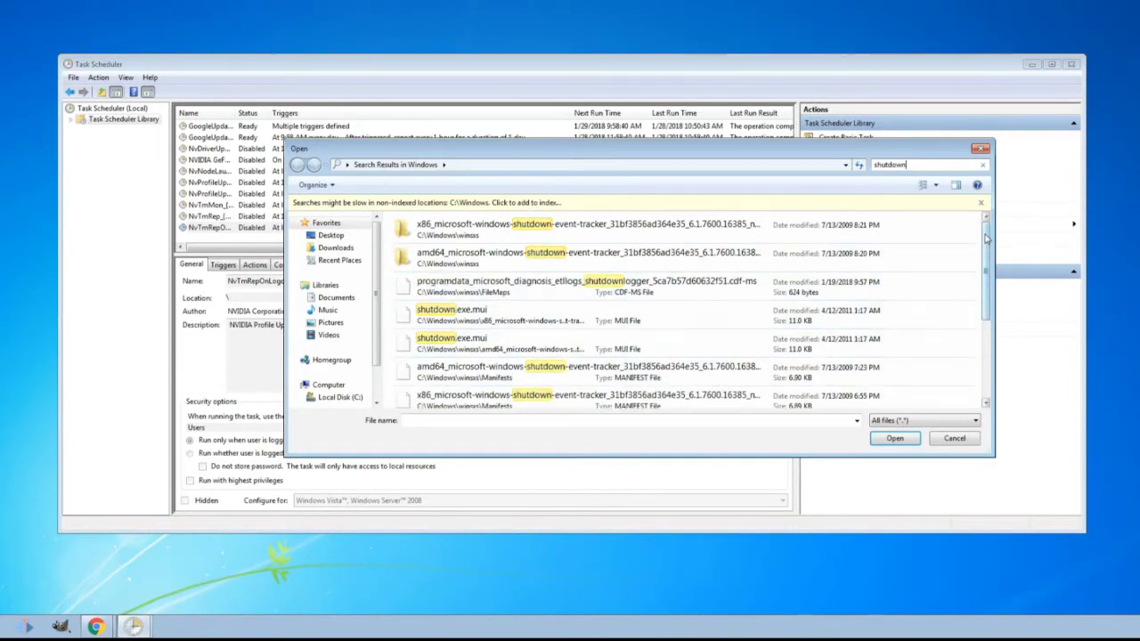
{"action": "left_click_drag", "start_coordinate": [986, 237], "coordinate": [891, 300]}
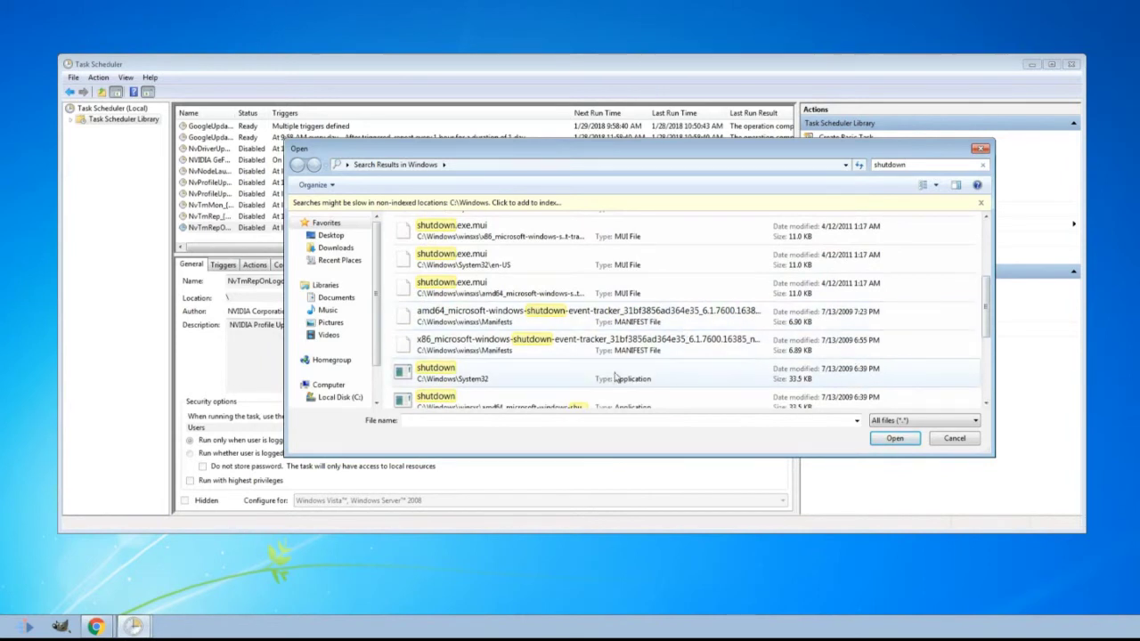
{"action": "left_click", "coordinate": [473, 378]}
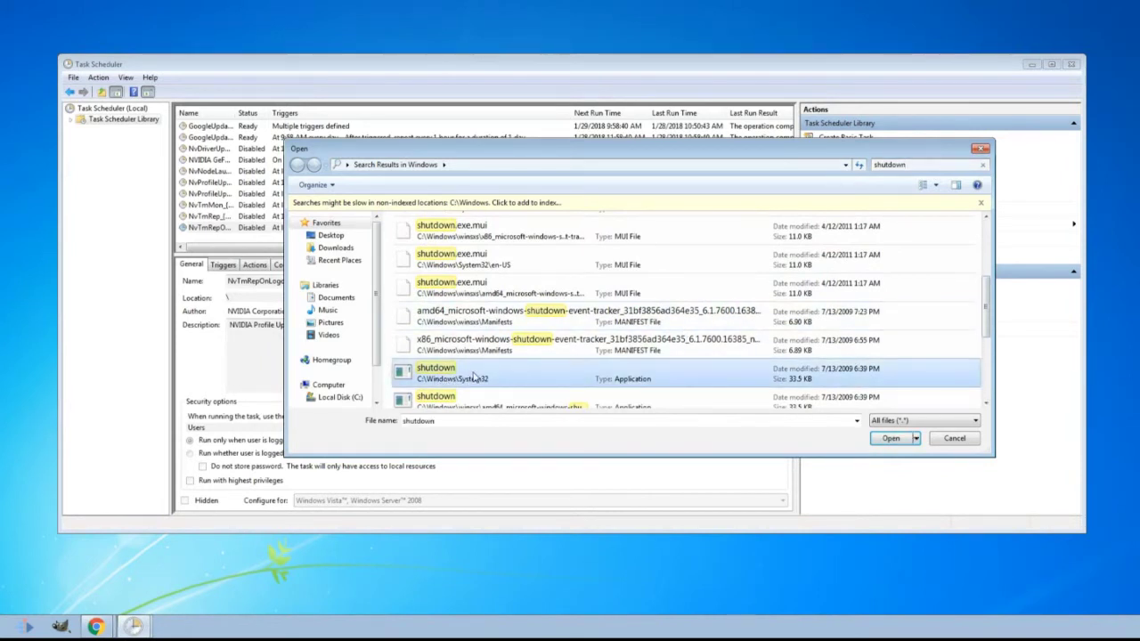
{"action": "left_click", "coordinate": [892, 438]}
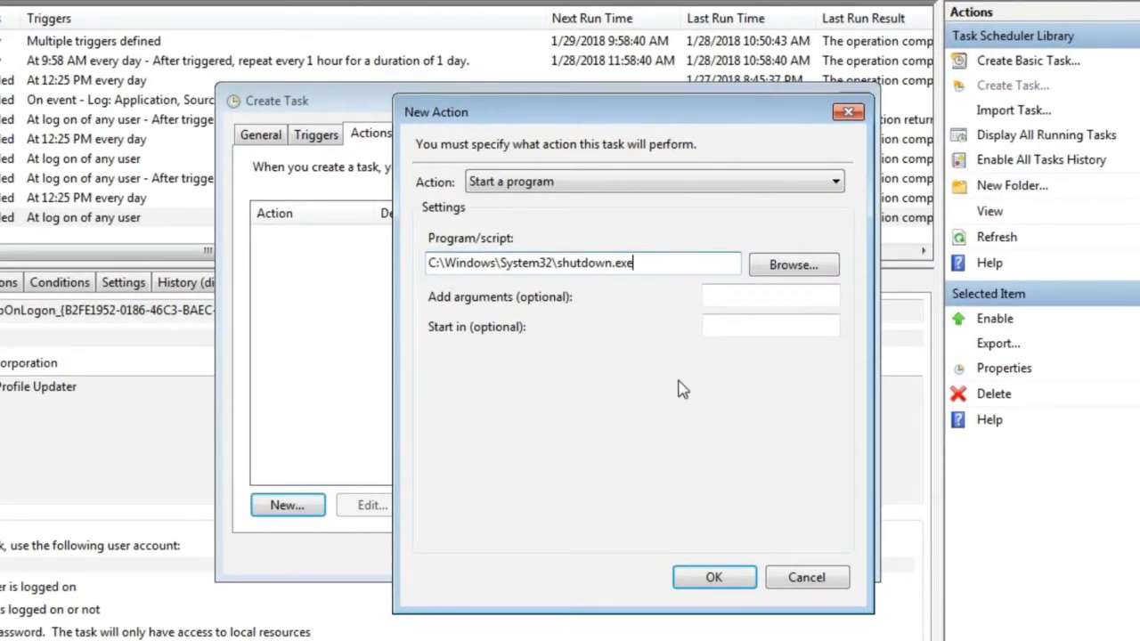
Add the -r -f arguments to the shutdown.exe action and accept the arguments prompt.
{"action": "type", "text": "-r -f"}
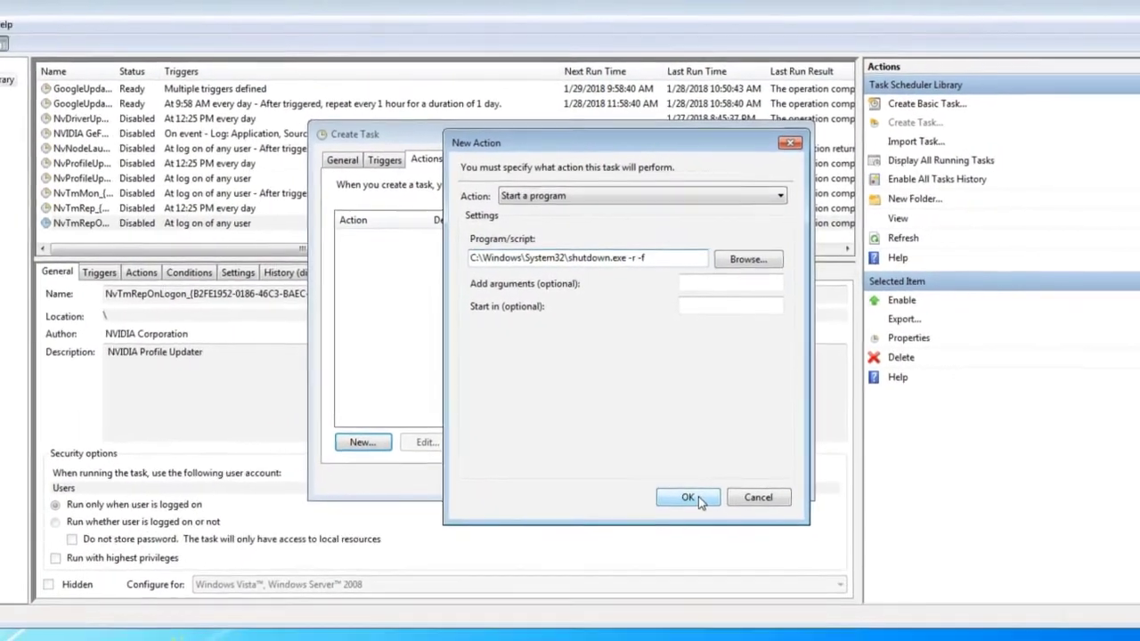
{"action": "left_click", "coordinate": [698, 499]}
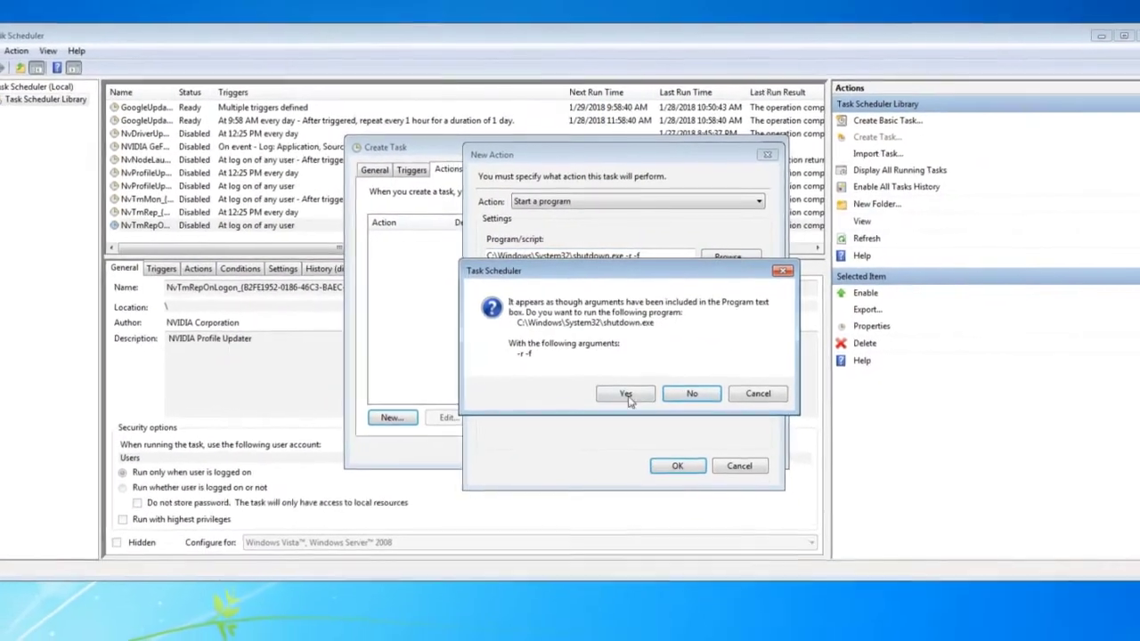
{"action": "left_click", "coordinate": [632, 418]}
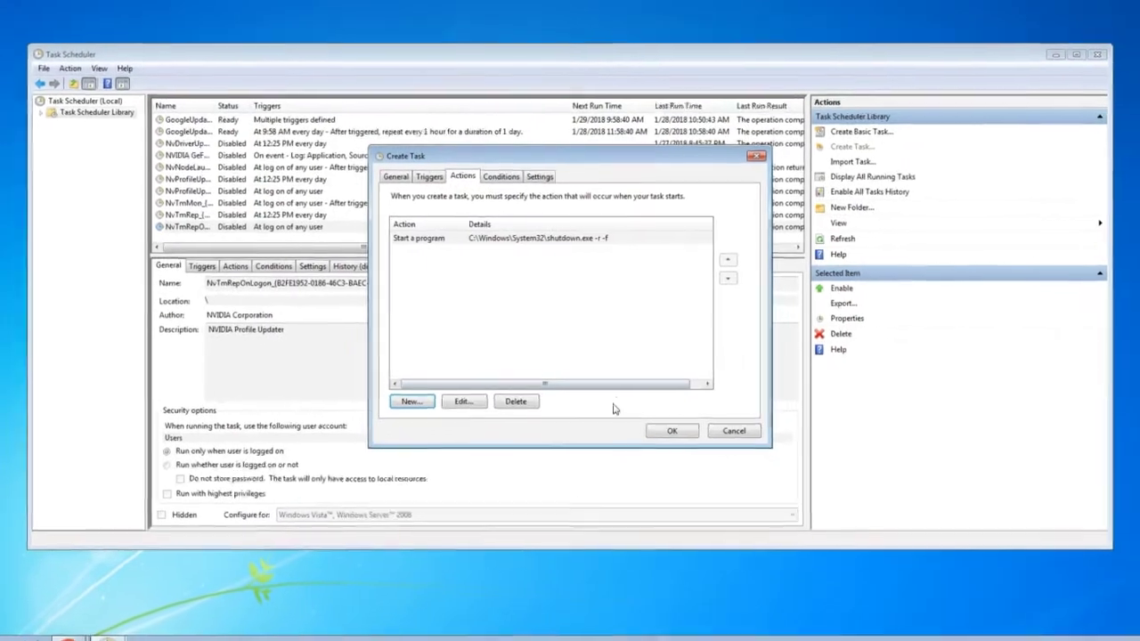
Review the Conditions and Settings pages, then save the restart task.
{"action": "left_click", "coordinate": [495, 173]}
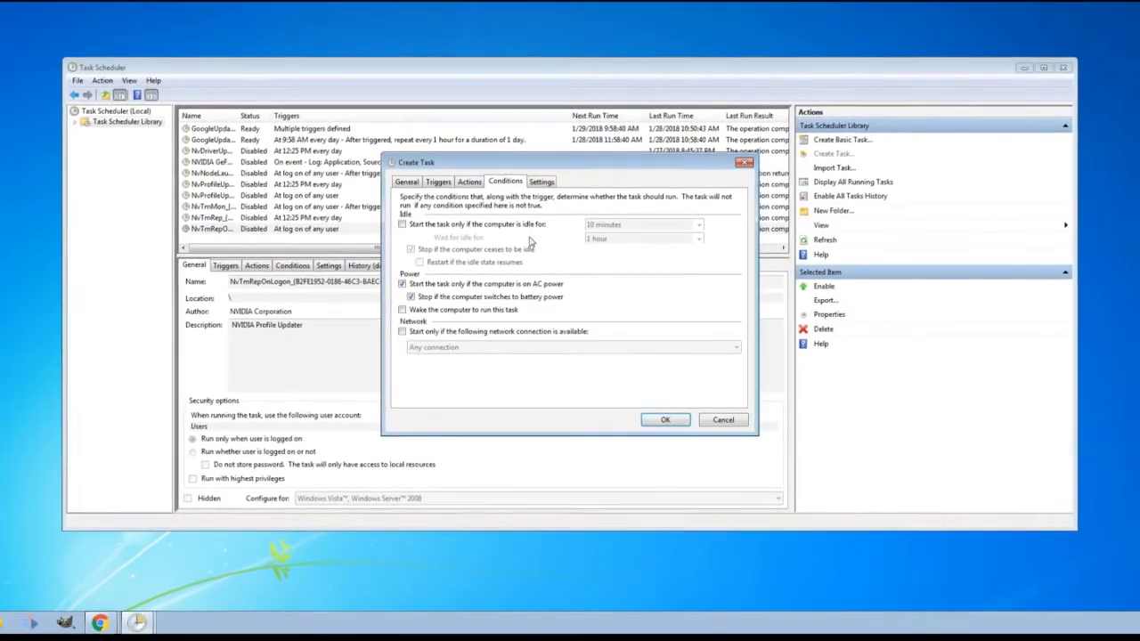
{"action": "left_click", "coordinate": [541, 181]}
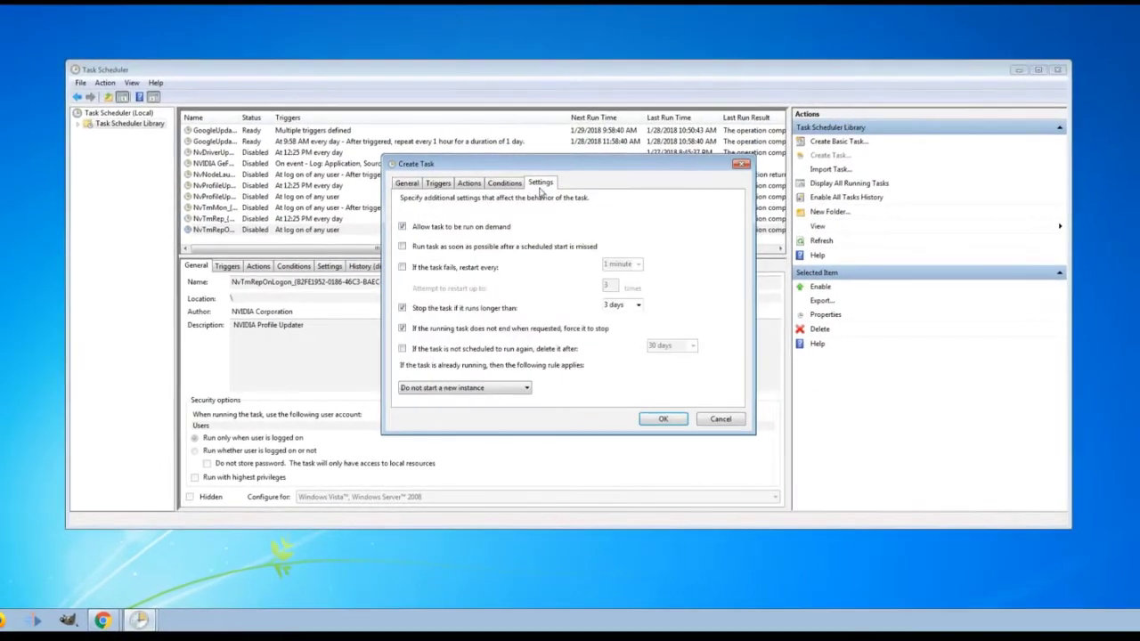
{"action": "left_click", "coordinate": [660, 418]}
{"action": "scroll", "coordinate": [419, 230], "scroll_direction": "down", "scroll_amount": 1}
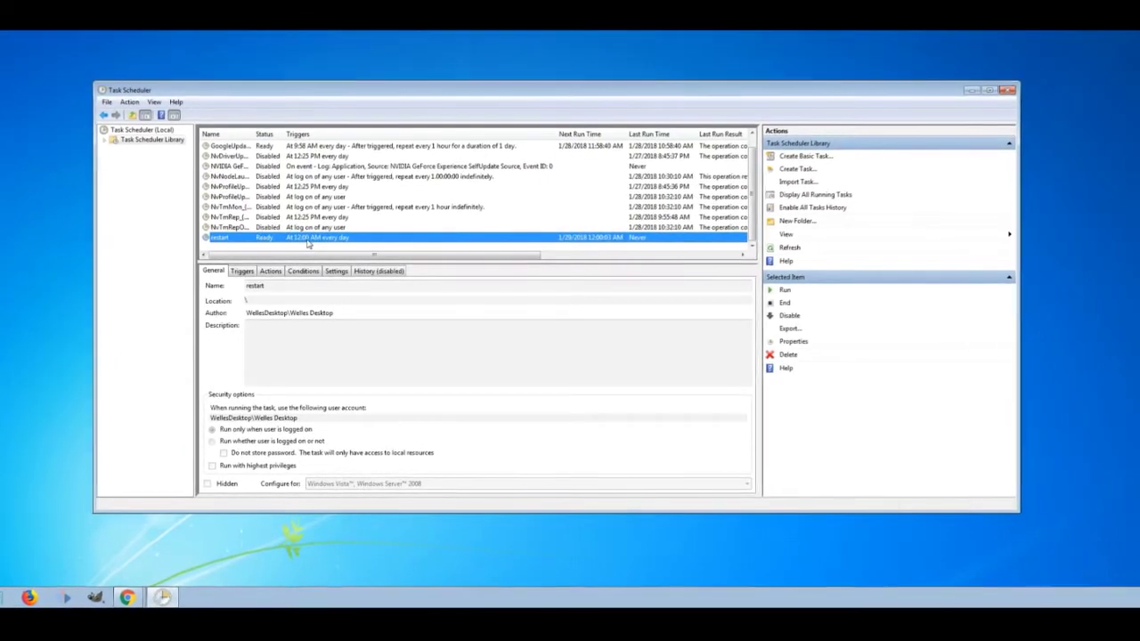
{"action": "left_click", "coordinate": [966, 95]}
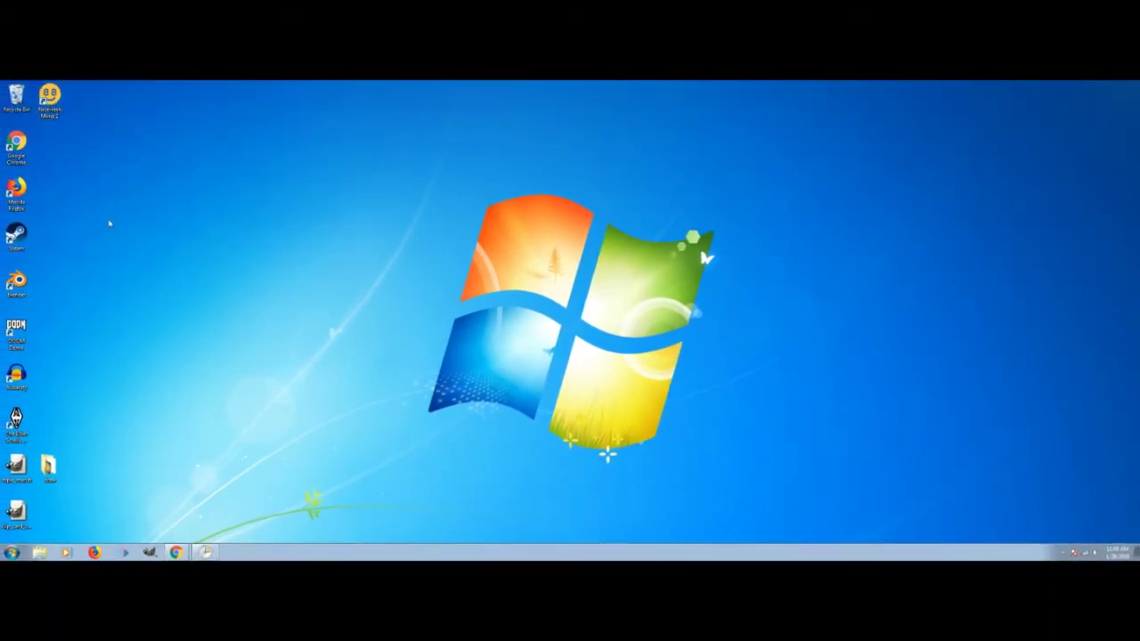
Open the Start menu with its programs and power options.
{"action": "left_click", "coordinate": [12, 553]}
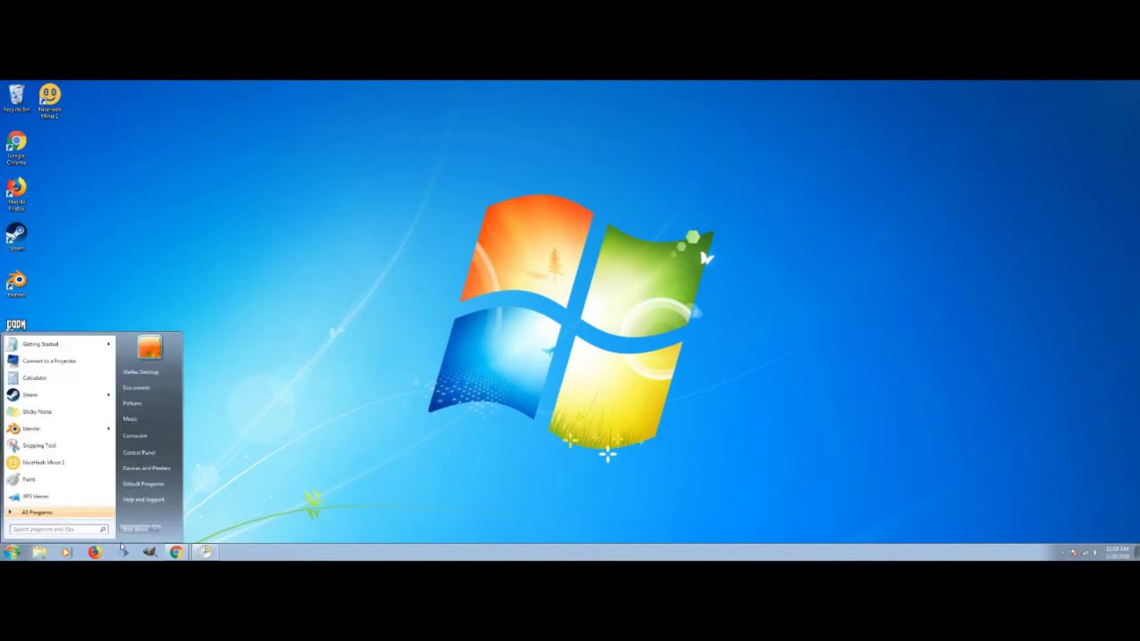
Choose Restart from the Shut down options to reboot the PC.
{"action": "mouse_move", "coordinate": [155, 532]}
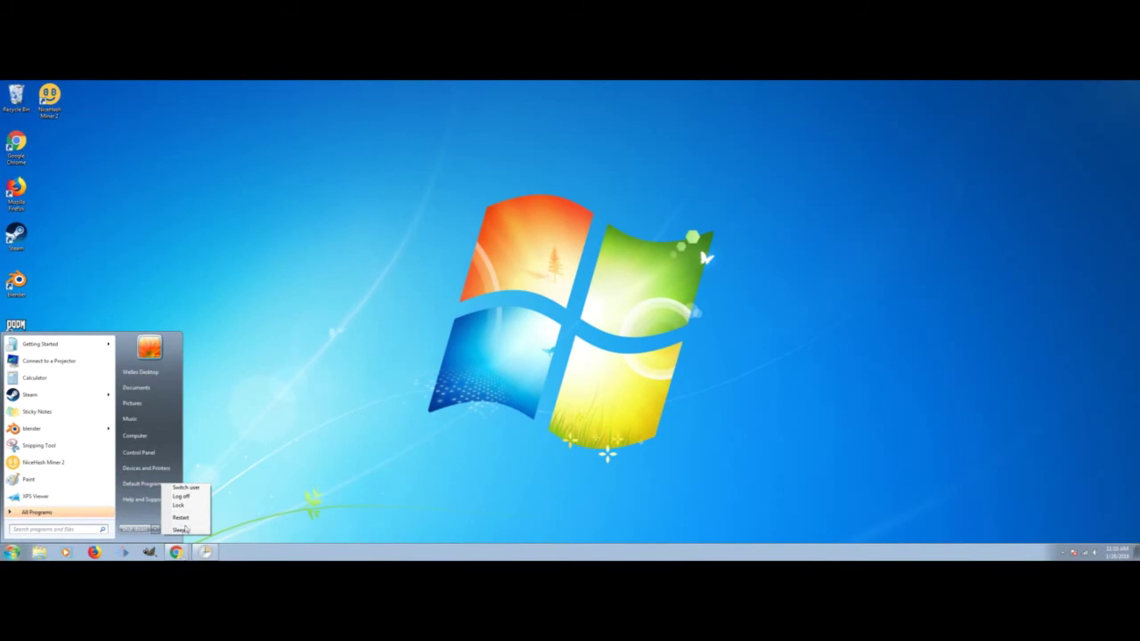
{"action": "left_click", "coordinate": [181, 518]}
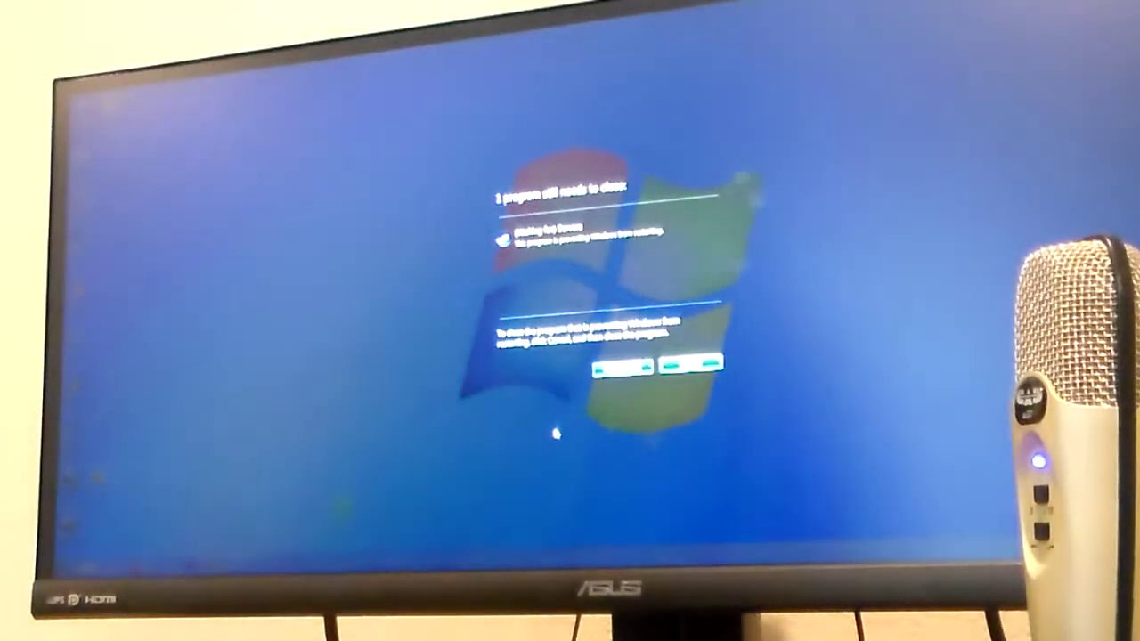